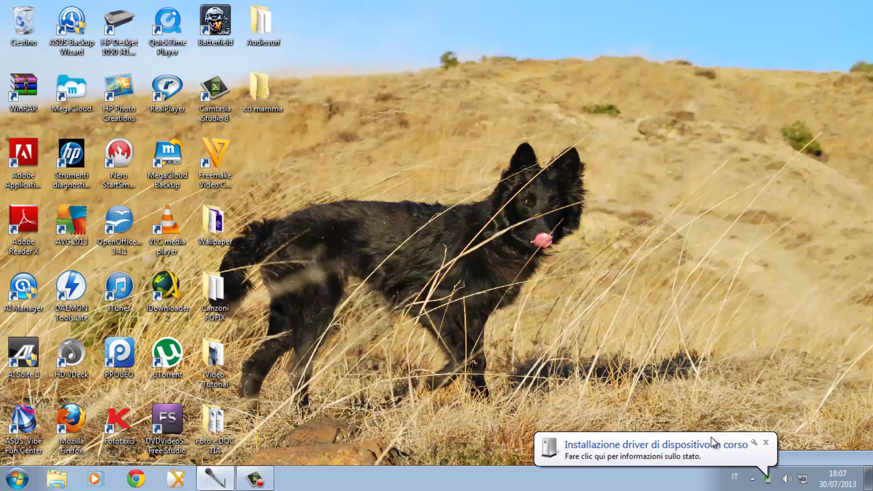
Check the driver installation status of the newly connected USB device and close the report
left_click(708, 443)
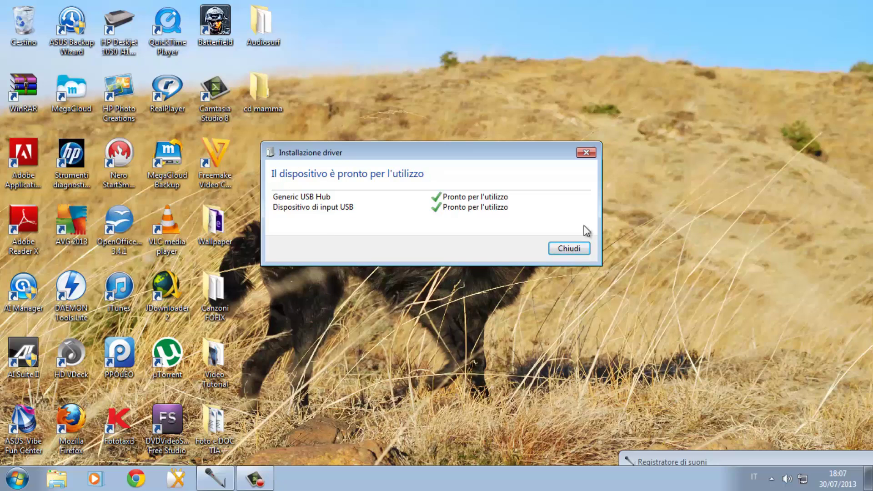
left_click(568, 249)
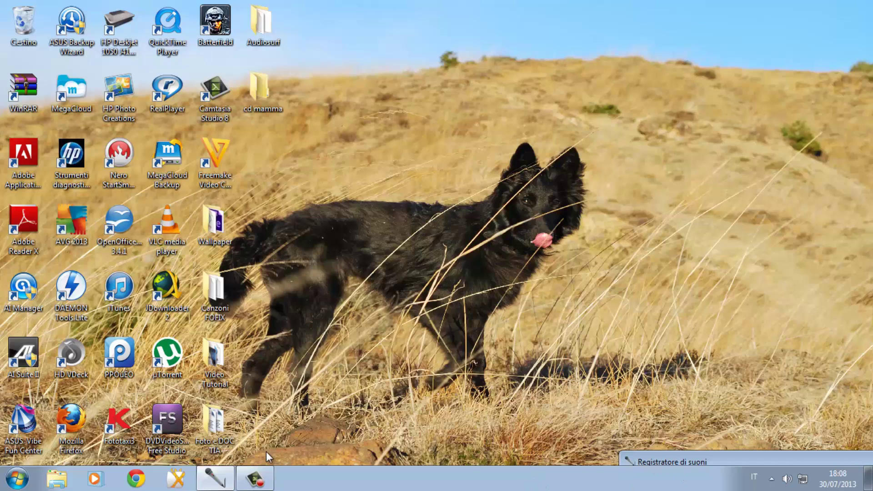
Open Xpadder from the hidden notification icons and start a new controller layout for the Guitar Hero5 device
left_click(771, 478)
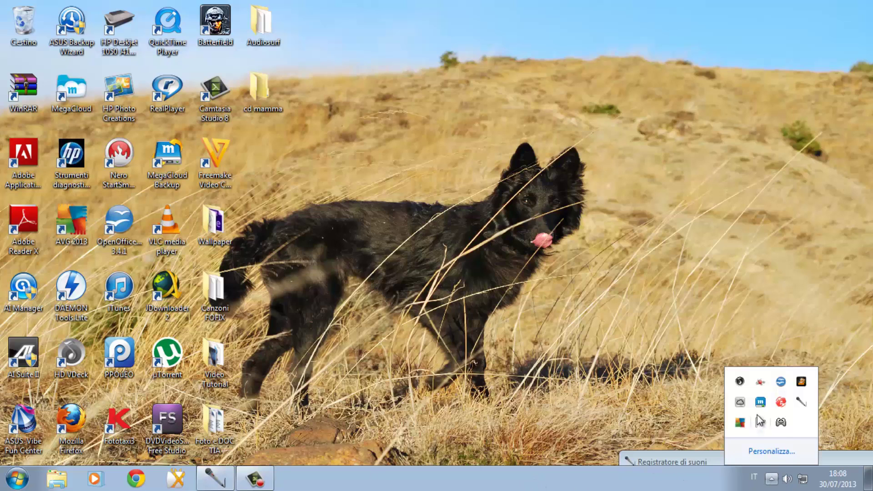
left_click(781, 422)
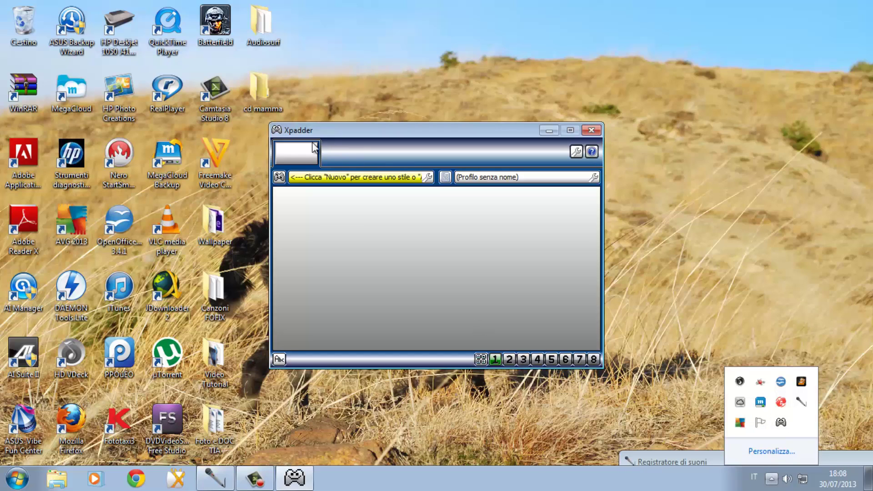
left_click(280, 178)
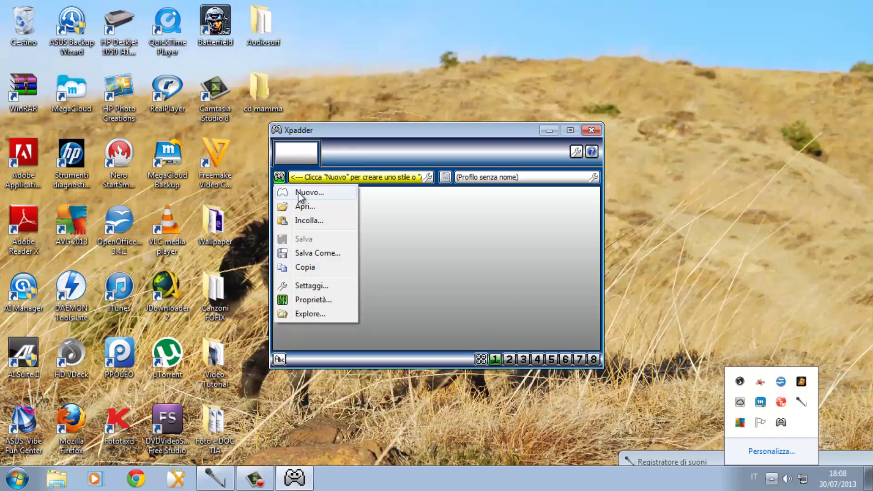
left_click(299, 195)
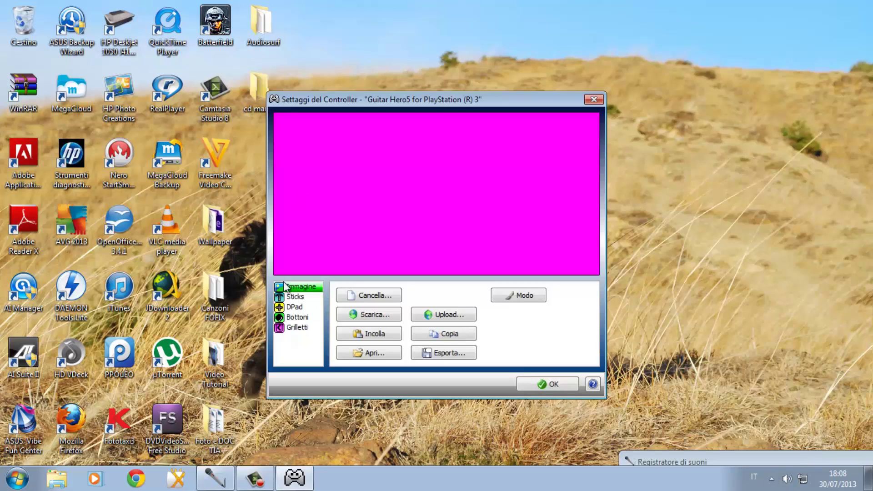
Add the drum controller's six buttons to the layout and spread them apart across the canvas
left_click(297, 317)
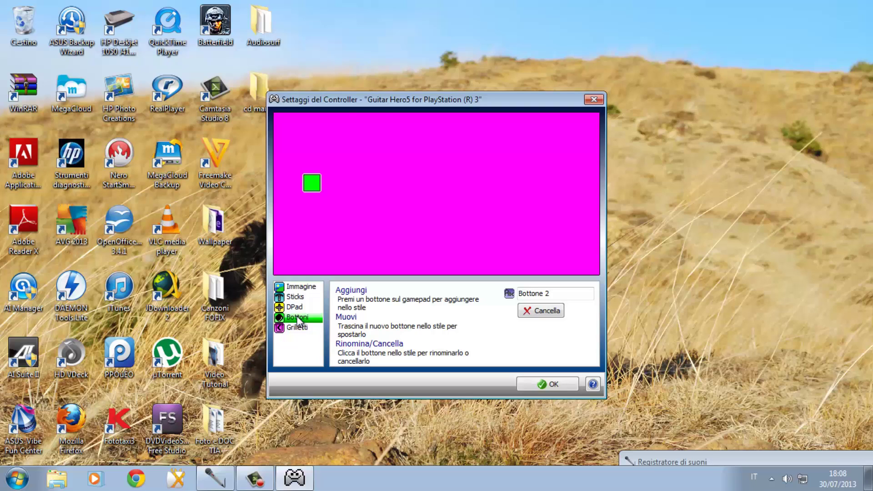
left_click_drag(312, 183, 480, 222)
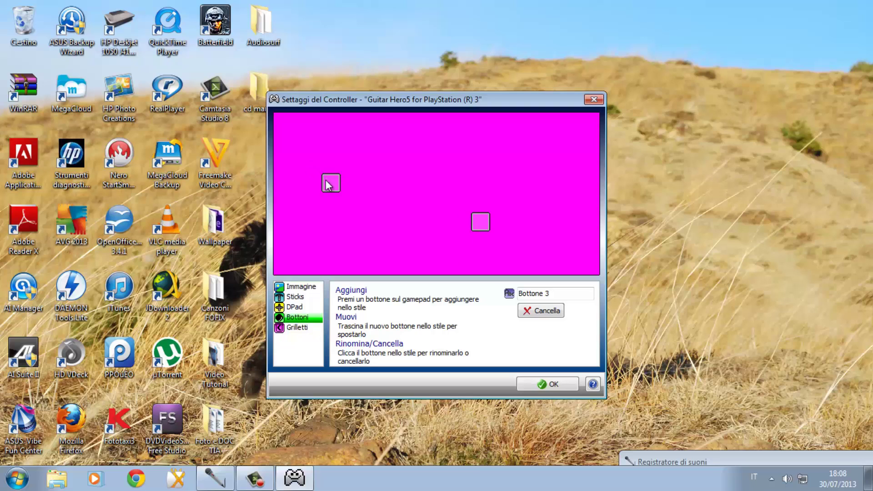
left_click_drag(326, 181, 365, 219)
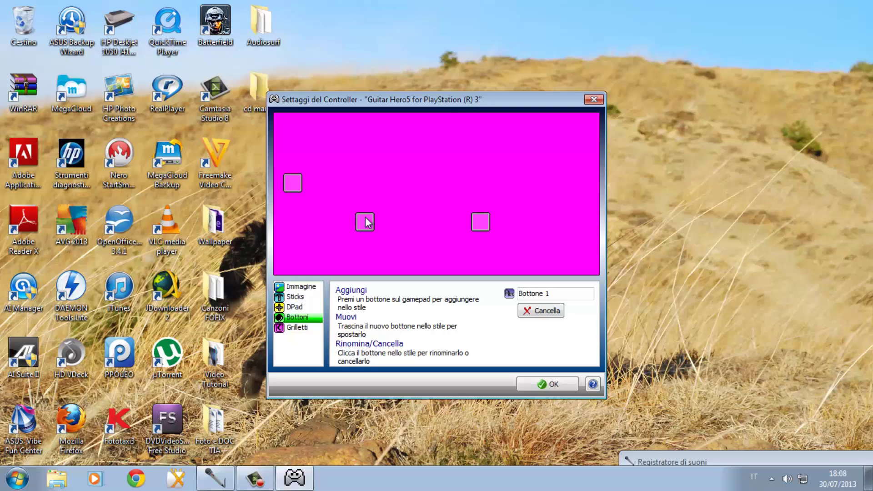
left_click_drag(292, 183, 421, 205)
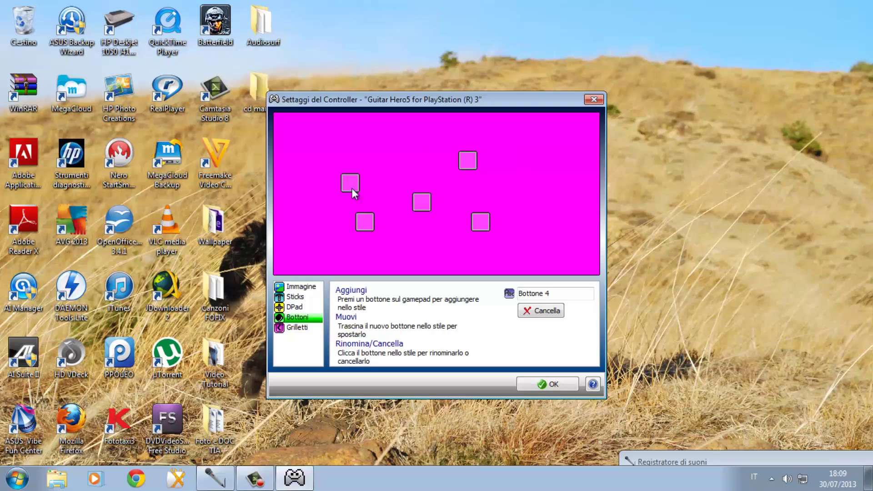
left_click_drag(352, 188, 385, 154)
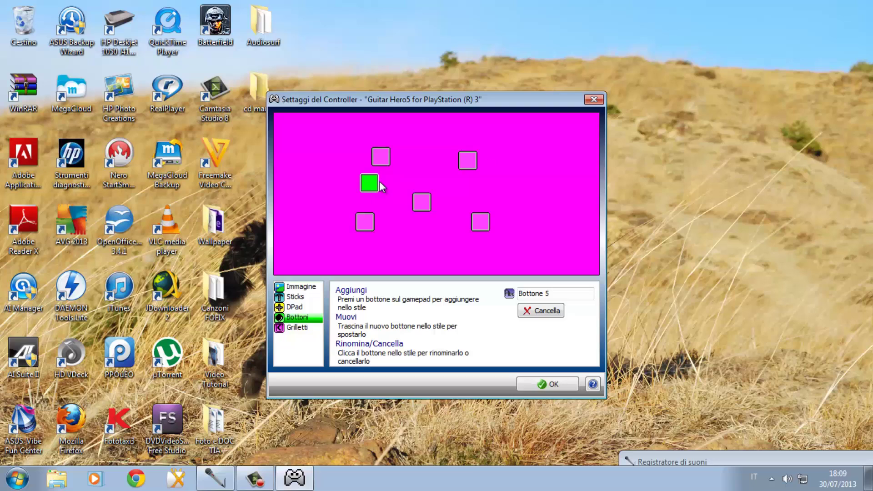
left_click_drag(368, 185, 436, 256)
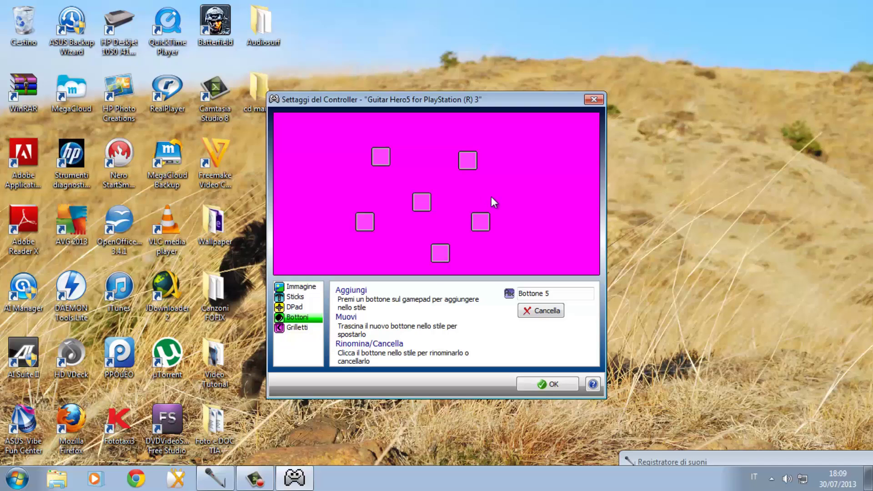
Enable the DPad for the controller and place it on the left side of the layout, clear of the buttons
left_click(291, 298)
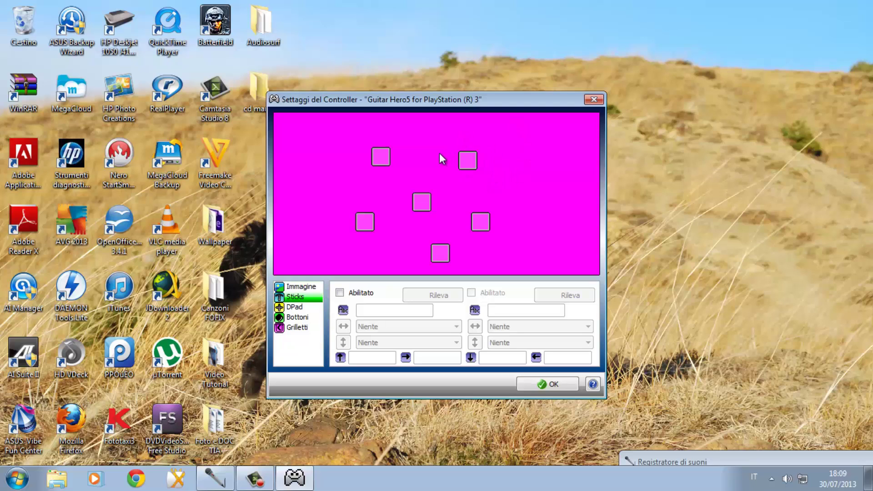
key("Down")
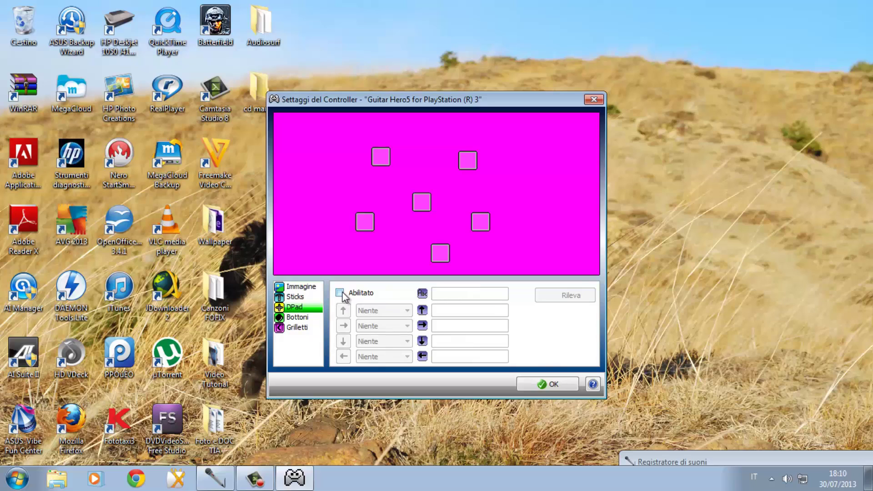
left_click(343, 294)
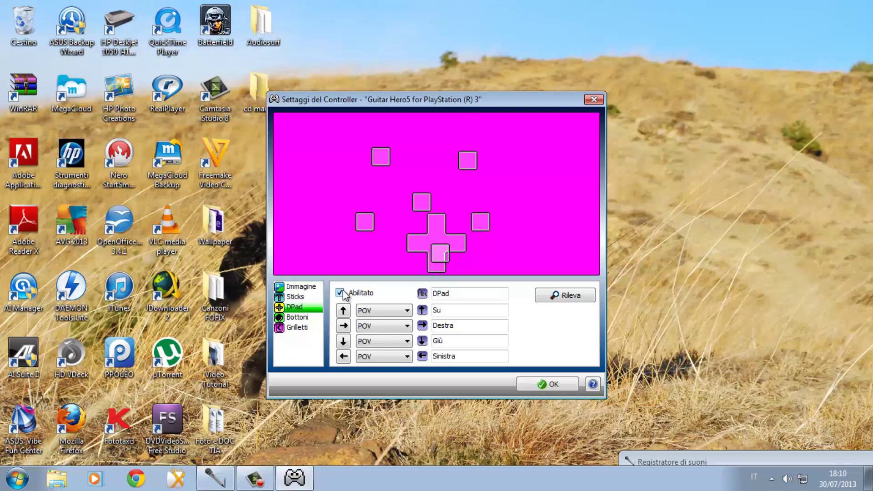
left_click_drag(435, 222, 316, 176)
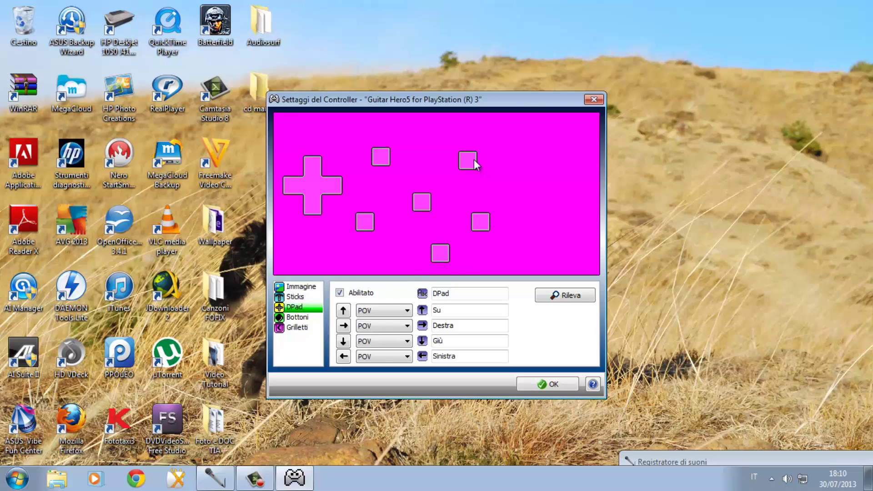
Rearrange the six buttons into the right half of the layout, away from the DPad
left_click_drag(470, 159, 591, 162)
left_click_drag(539, 157, 543, 156)
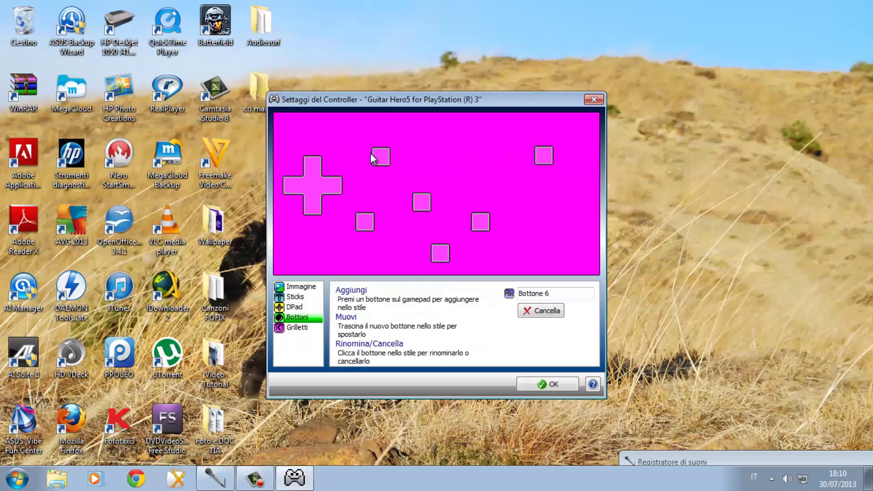
left_click_drag(374, 157, 474, 157)
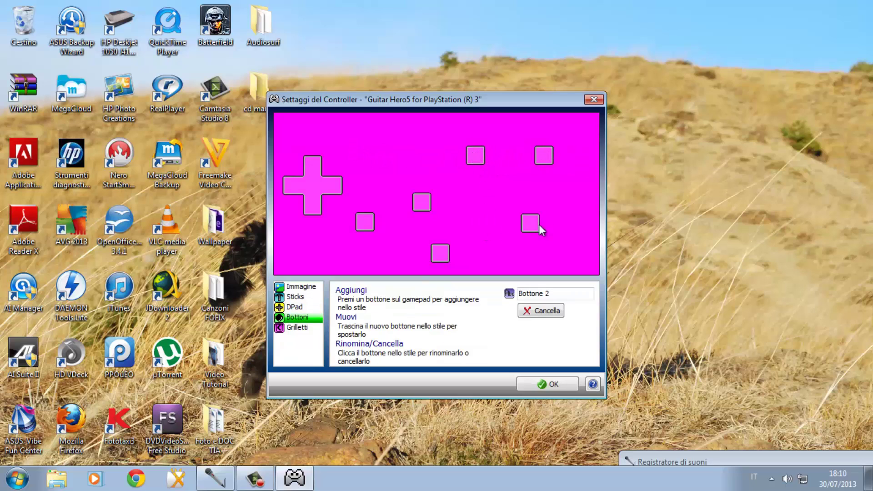
left_click_drag(417, 210, 508, 207)
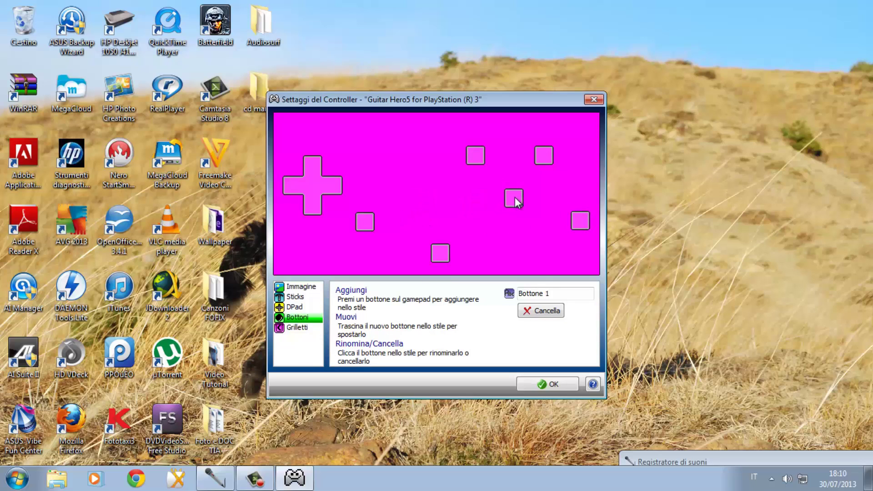
left_click_drag(366, 221, 452, 211)
left_click_drag(441, 252, 550, 256)
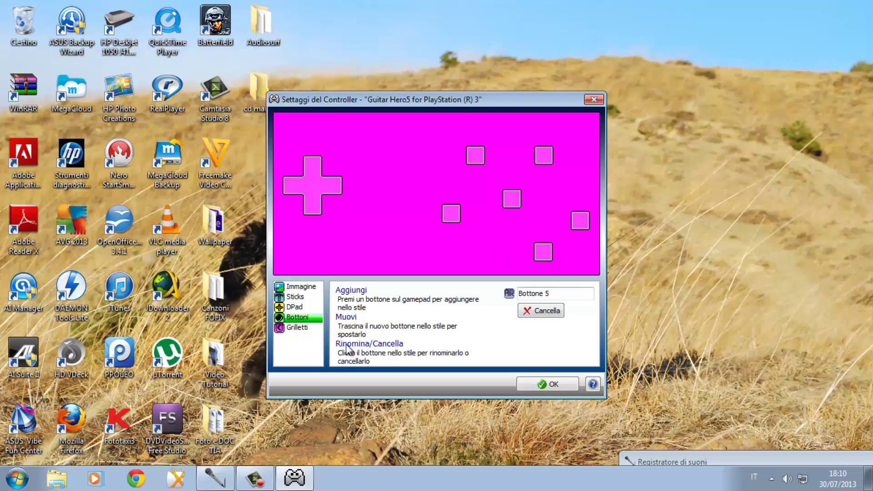
Review the controller's triggers, DPad, buttons and sticks settings, and accept the finished layout
left_click(298, 328)
left_click(295, 306)
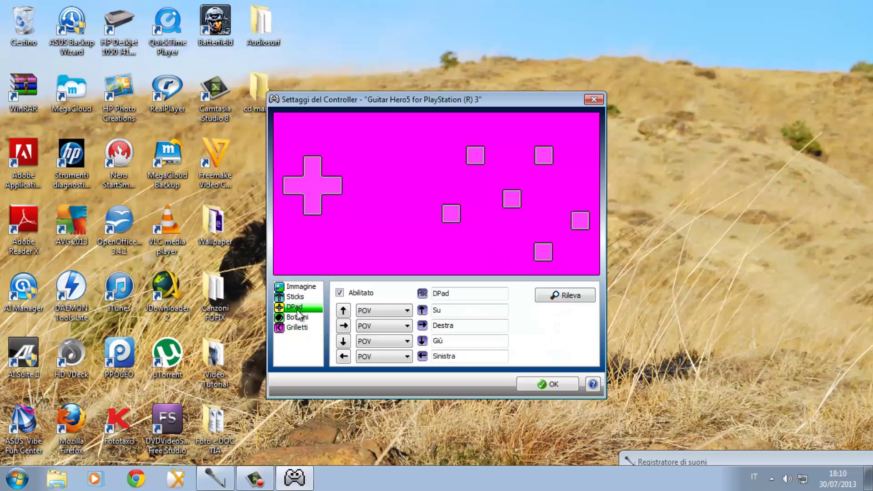
left_click(297, 317)
left_click(295, 297)
left_click(296, 307)
left_click(544, 383)
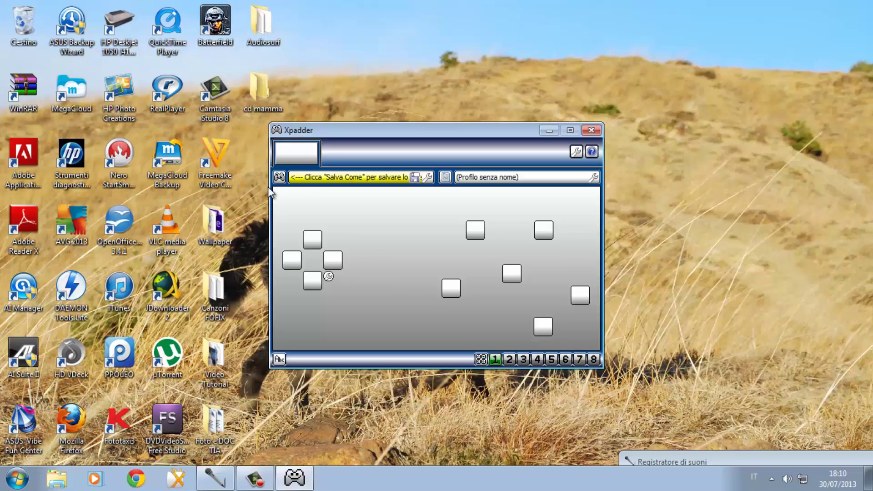
Save the controller layout as "My drum Hero5 for PlayStation (R) 3" and dismiss the automatic file selection notice
left_click(416, 177)
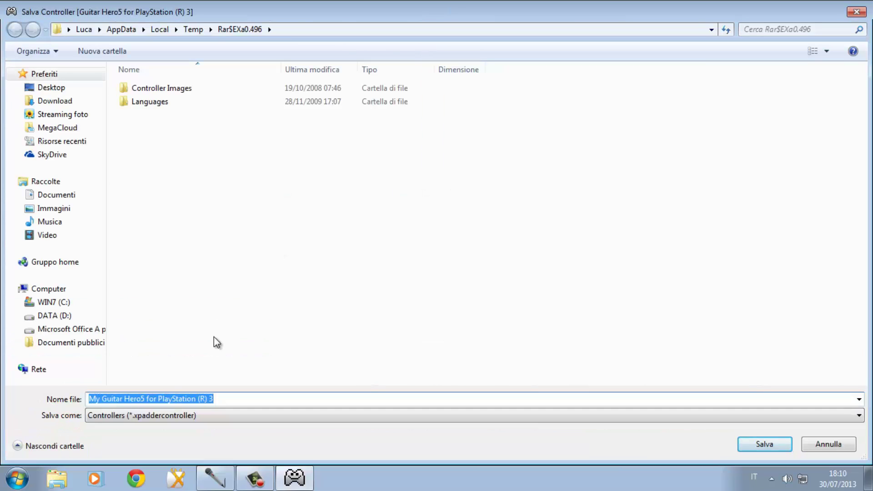
left_click(127, 399)
left_click_drag(121, 398, 90, 403)
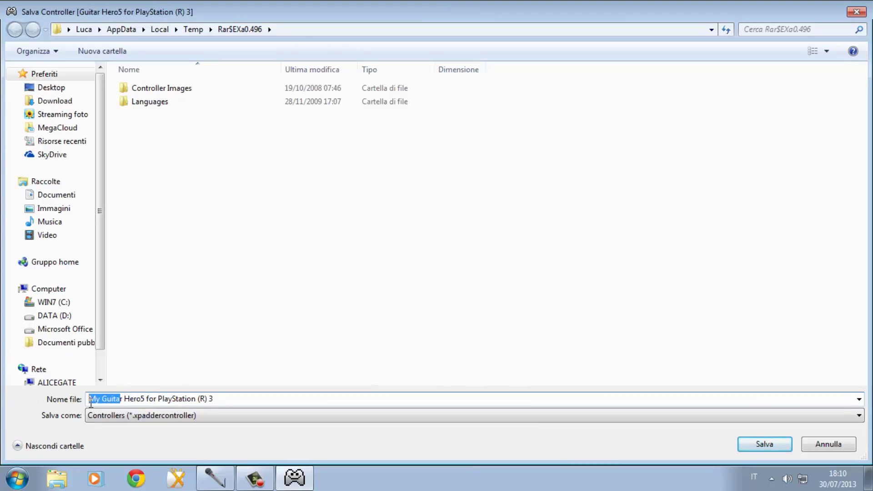
left_click(91, 404)
key("Delete")
key("Delete")
key("Delete")
key("Delete")
key("Delete")
key("Delete")
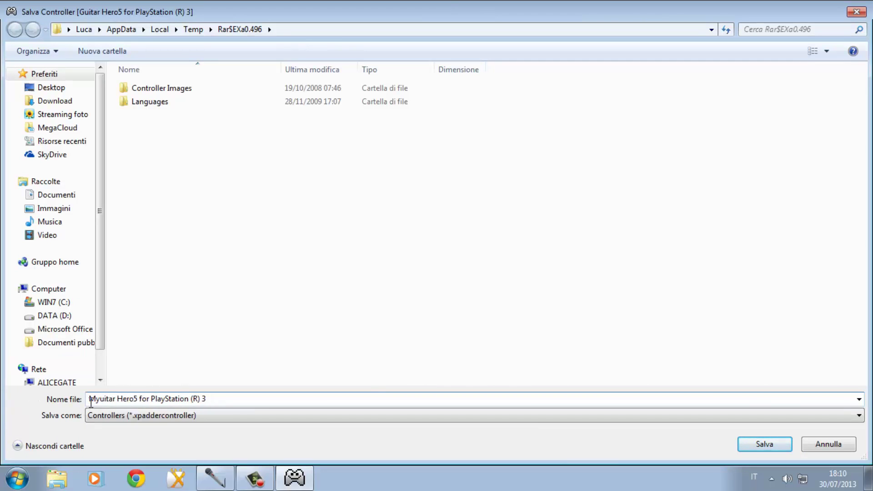
key("Delete")
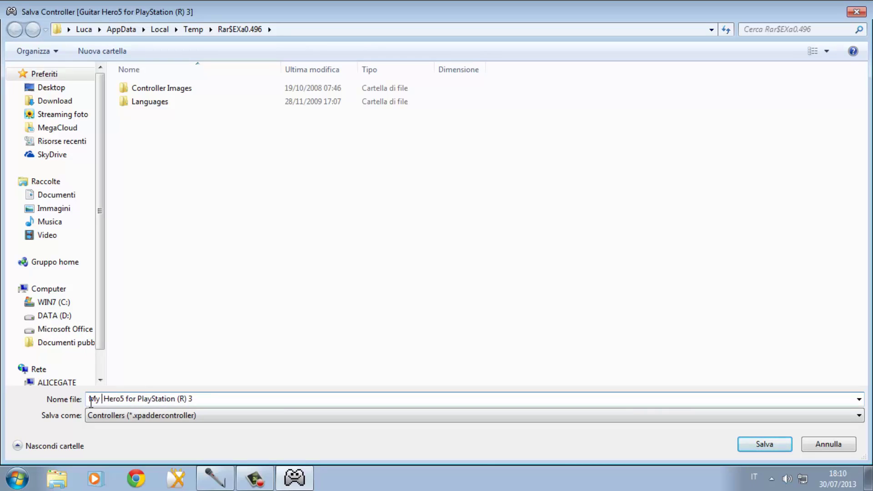
type("drum")
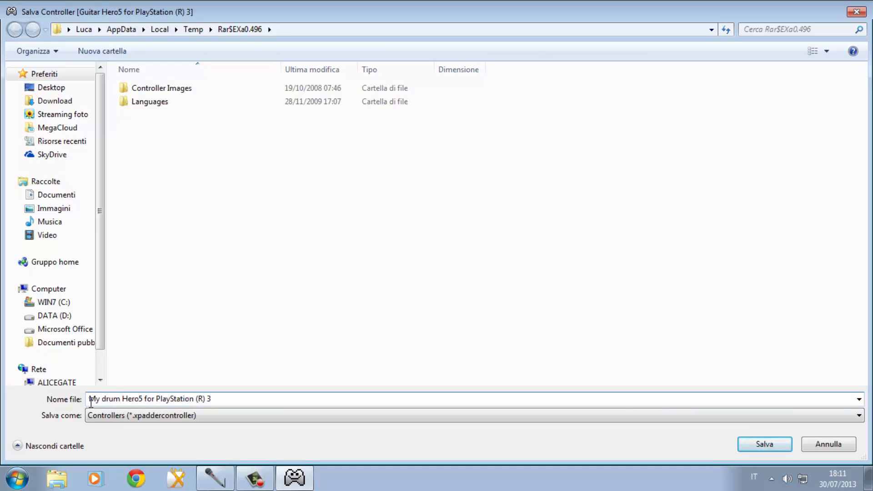
key("Return")
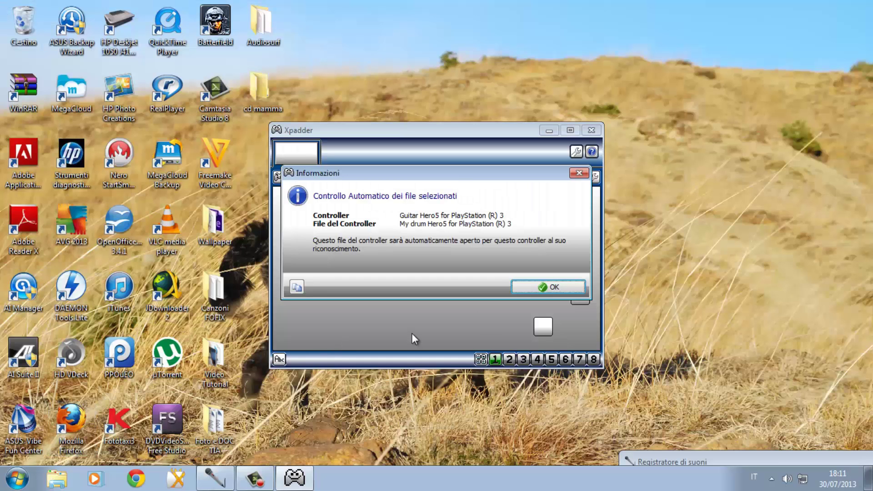
left_click(563, 288)
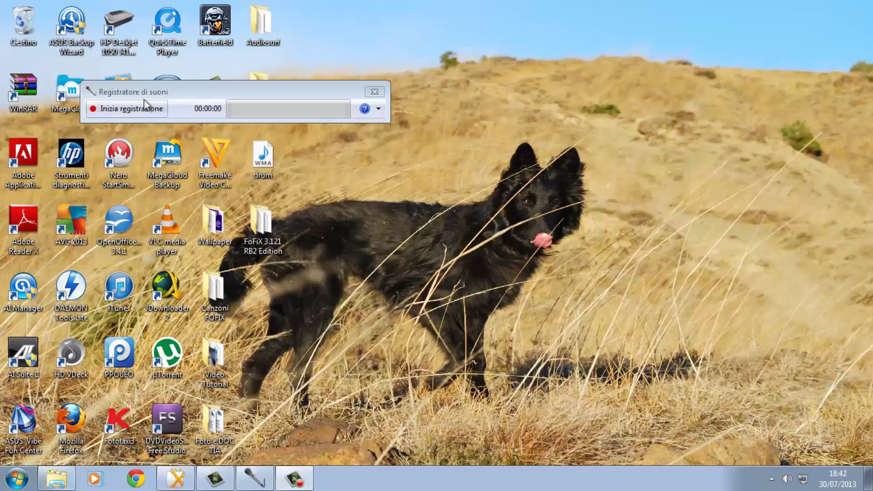
Start a sound recording, switch to FoFiX, and open the controller settings from the game's options
left_click(138, 109)
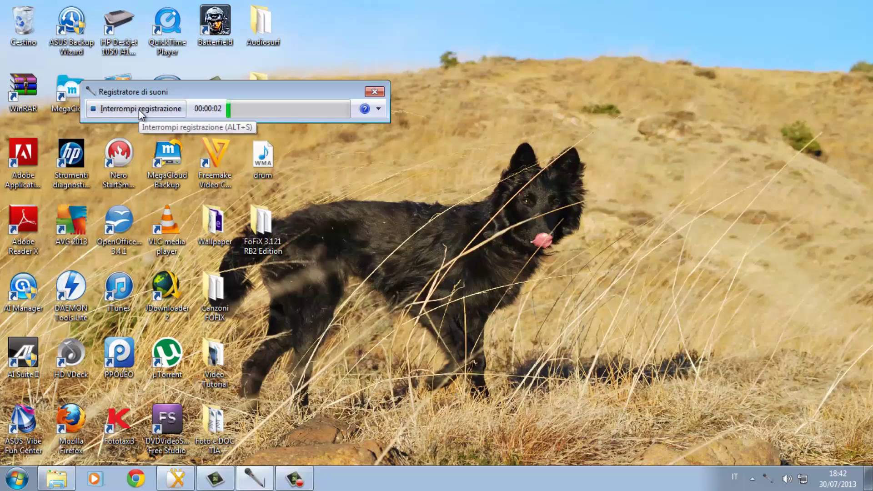
left_click(184, 485)
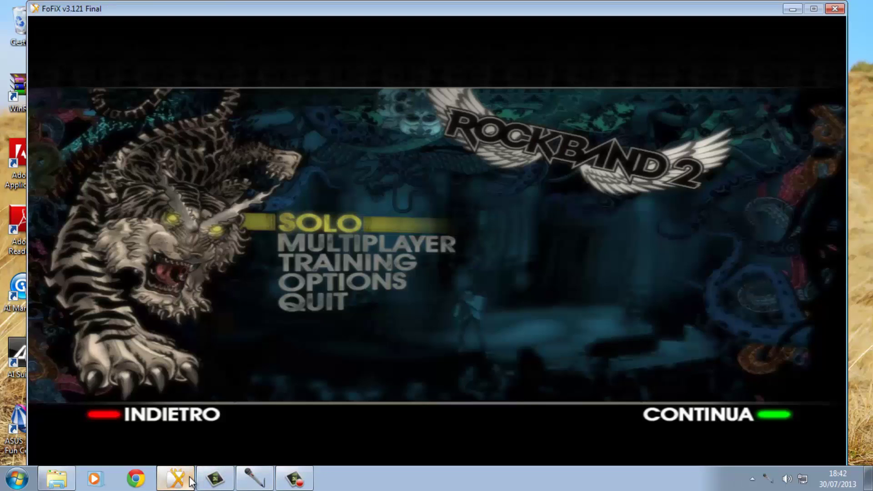
key("Down")
key("Down")
key("Down")
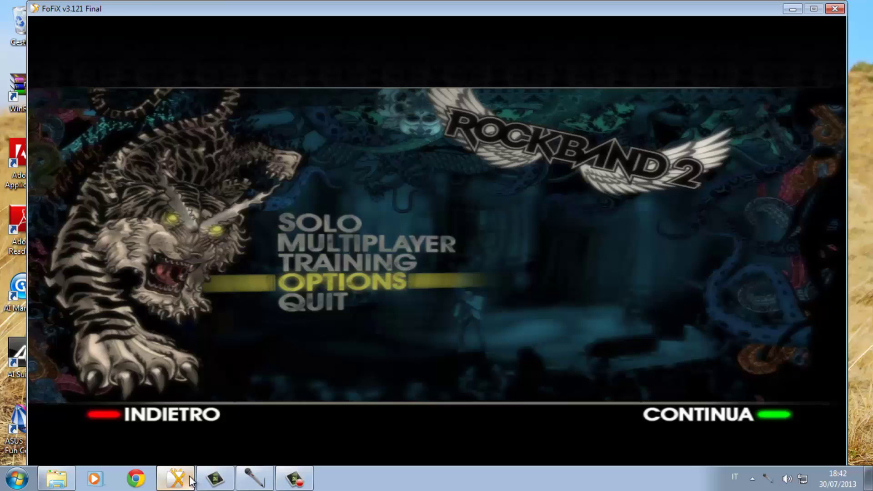
key("Return")
key("Down")
key("Return")
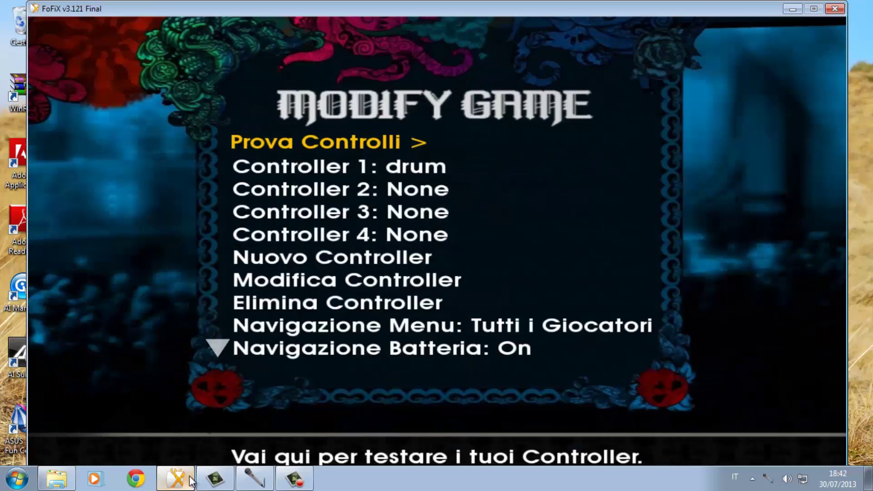
Cycle through the available controllers for slot 1 and set Controller 1 to None
key("Down")
key("Right")
key("Right")
key("Right")
key("Right")
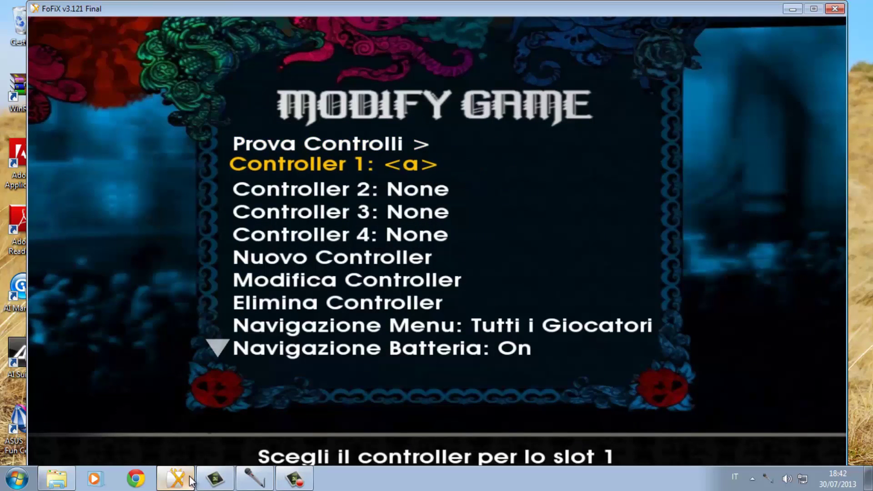
key("Left")
key("Down")
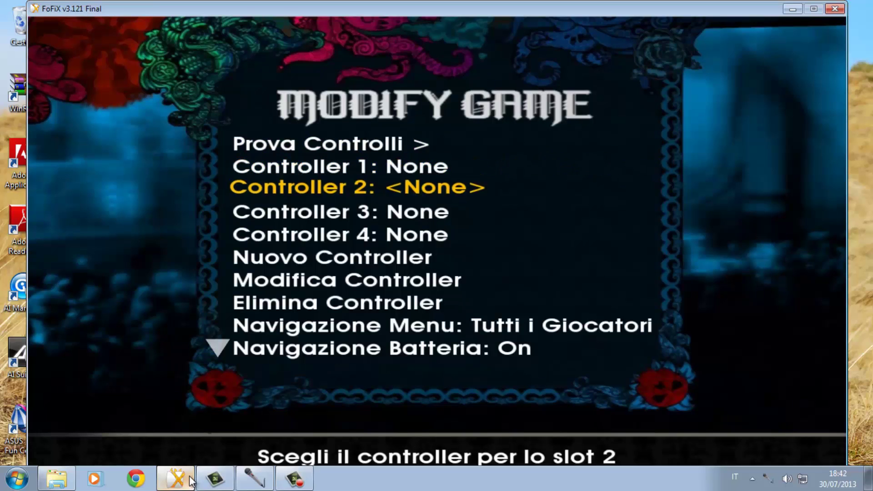
Create a new controller, name it with the player's first name, and set its type to Batteria (4 Tamburi)
key("Down")
key("Down")
key("Down")
key("Return")
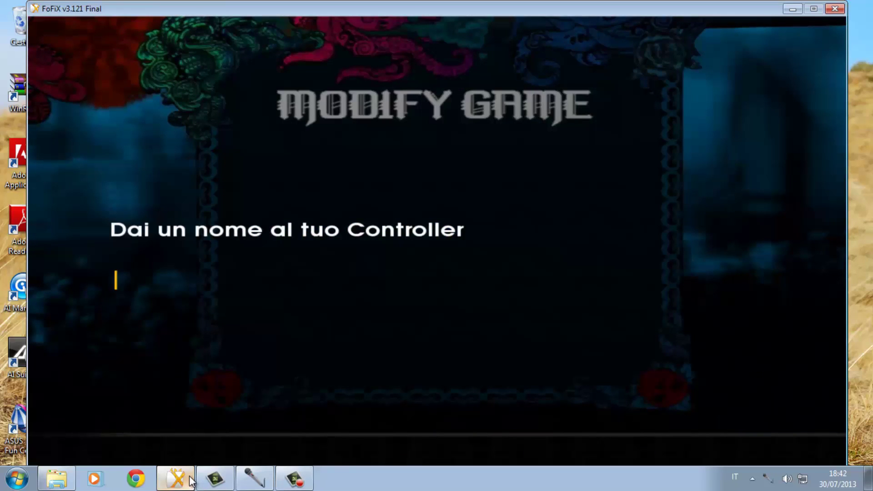
type("lucas")
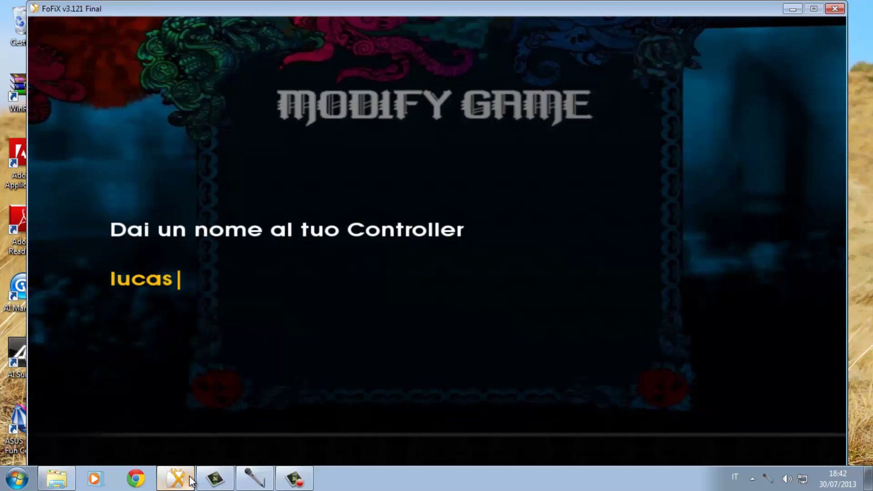
key("Return")
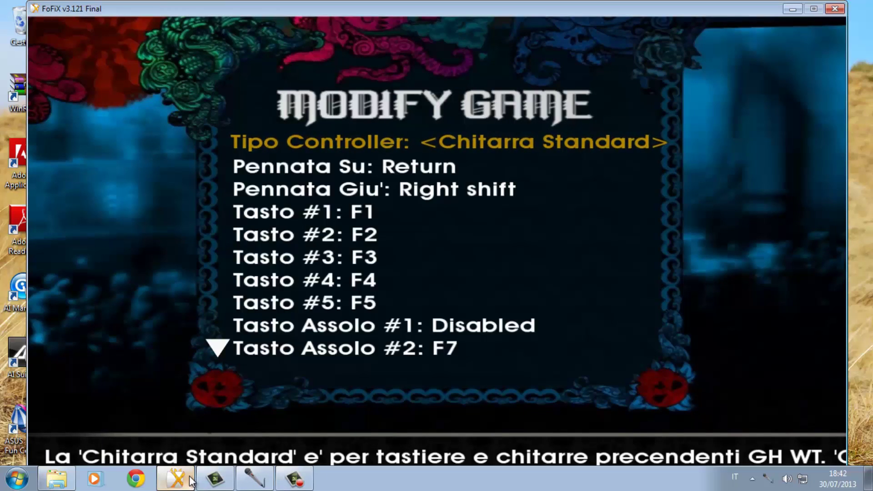
key("Right")
key("Right")
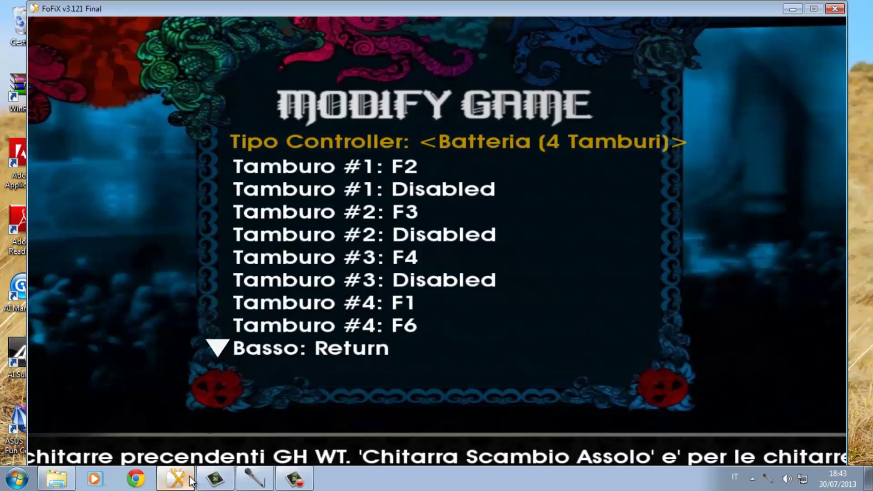
Assign Joy #1, d to both Tamburo #1 entries
key("Down")
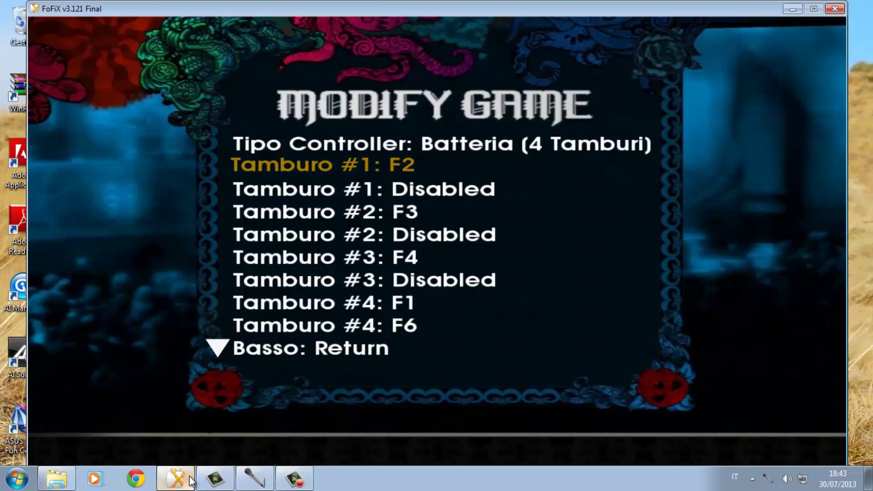
key("Return")
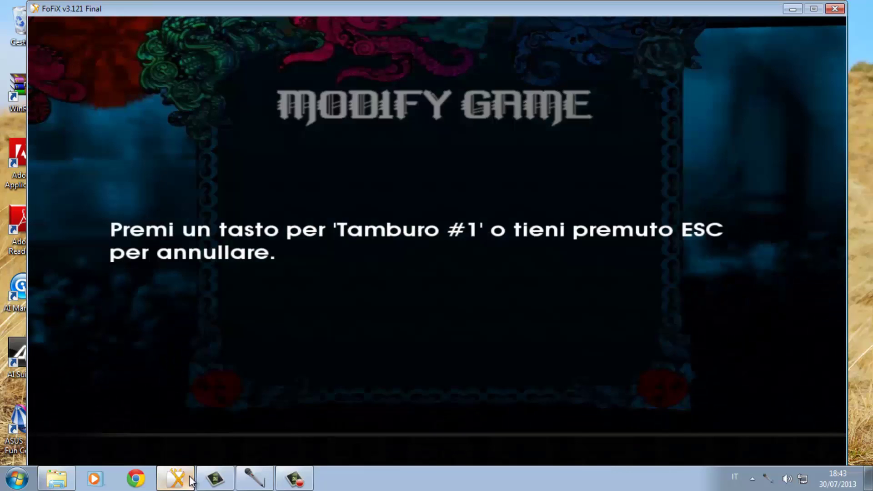
key("d")
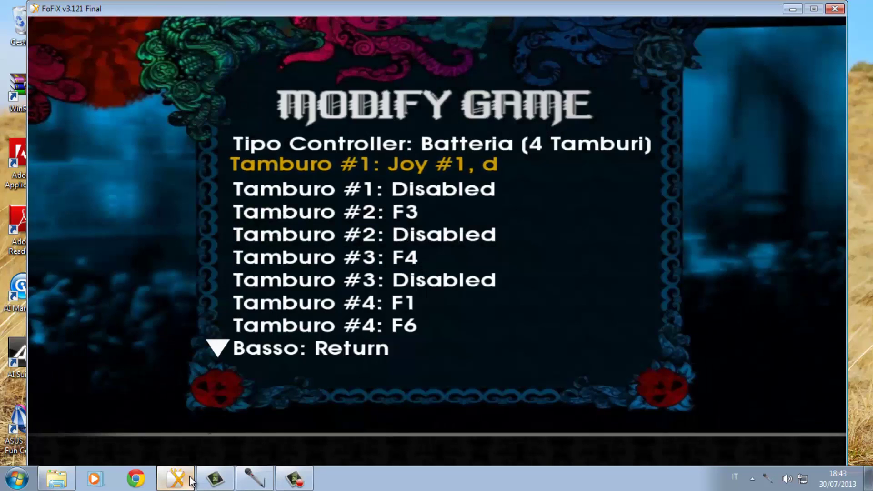
key("Down")
key("Return")
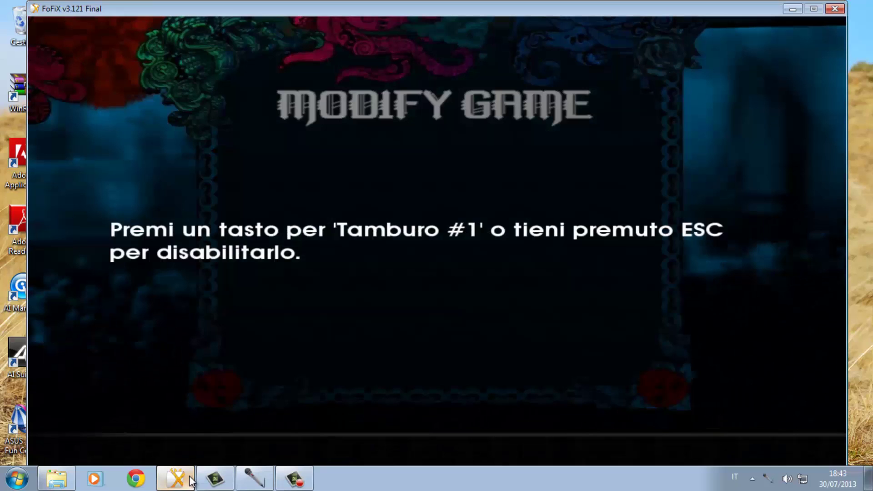
key("d")
Assign Joy #1, c to both Tamburo #2 entries
key("Down")
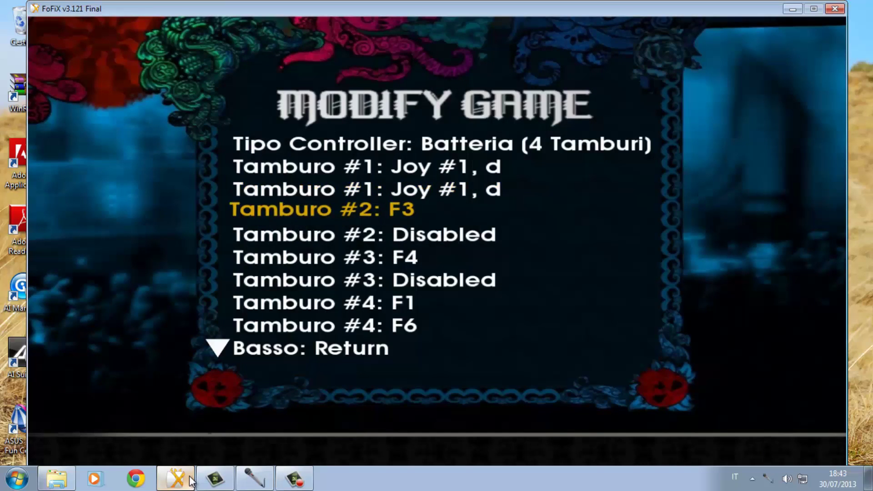
key("Return")
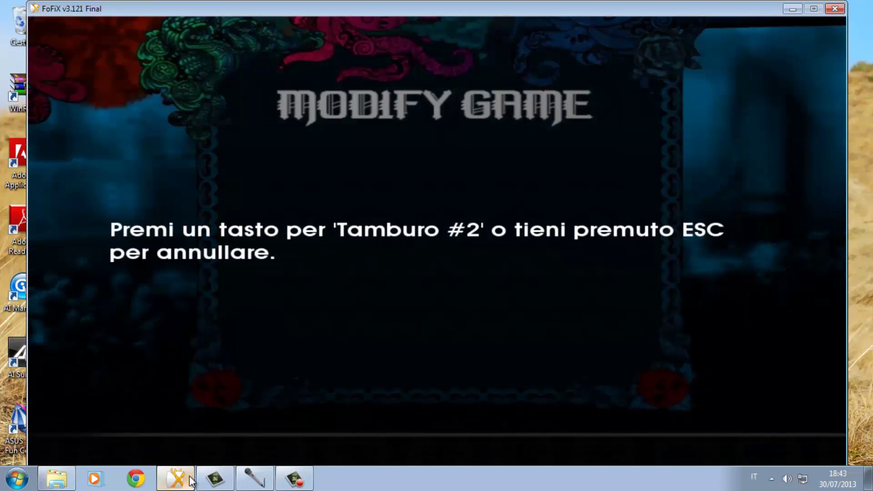
key("c")
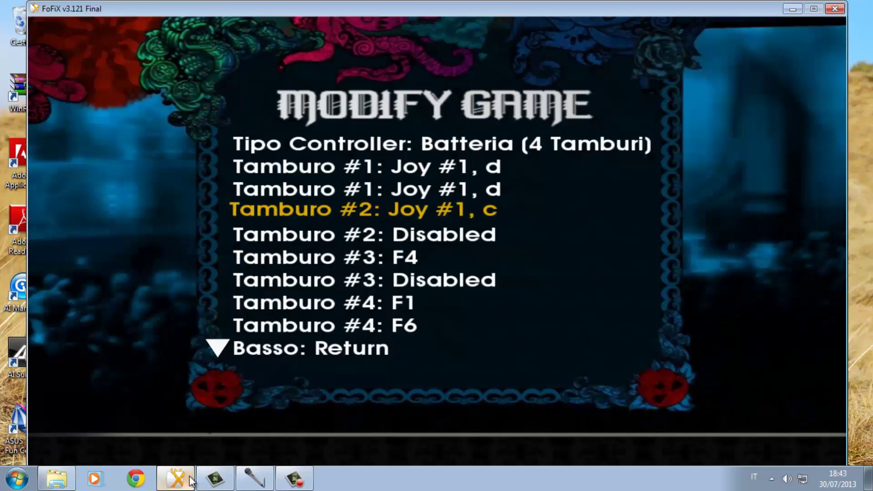
key("Down")
key("Return")
key("c")
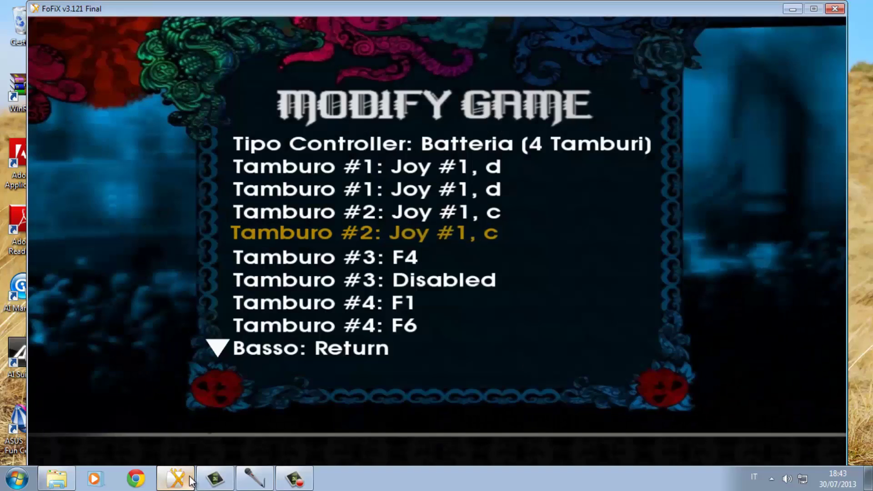
Assign Joy #1, a to both Tamburo #3 entries
key("Down")
key("Return")
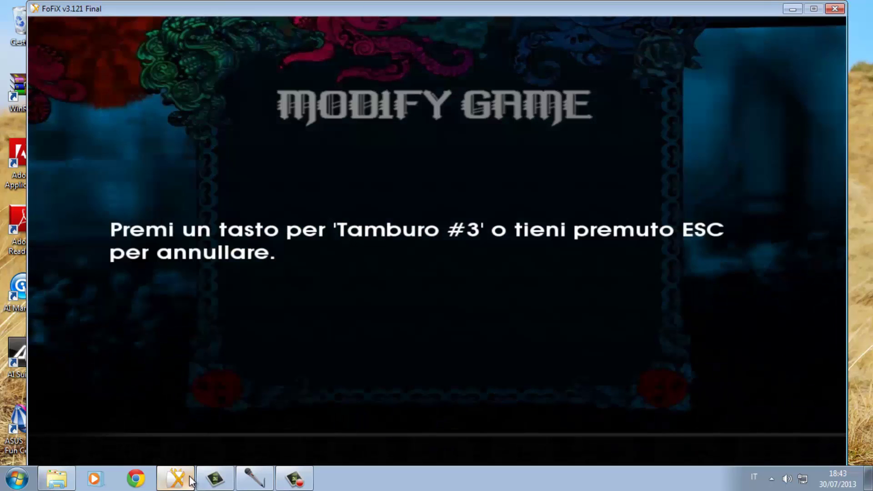
key("a")
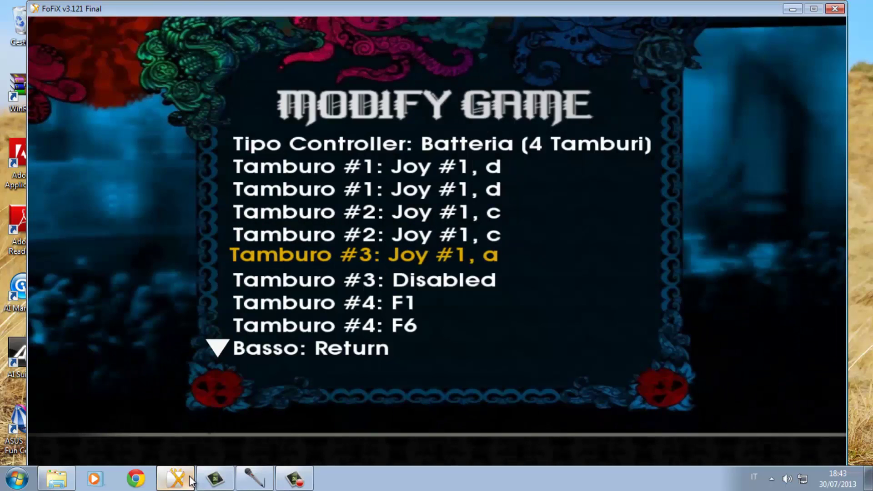
key("Down")
key("Return")
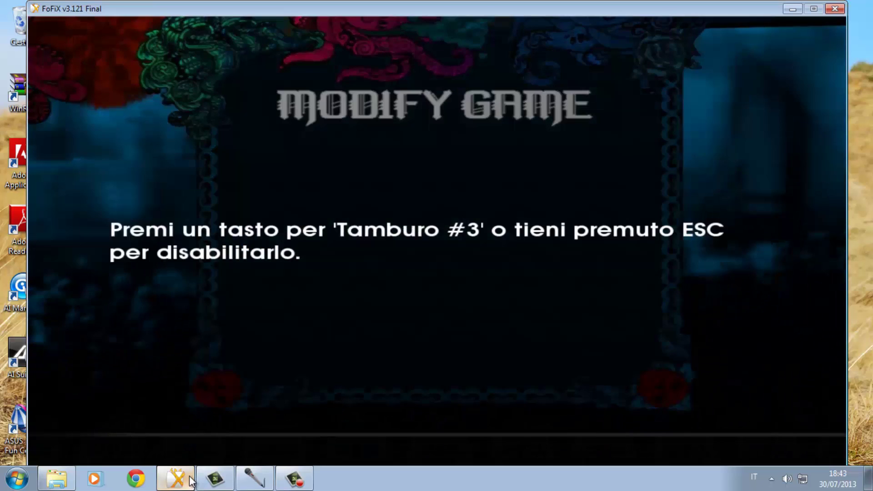
key("a")
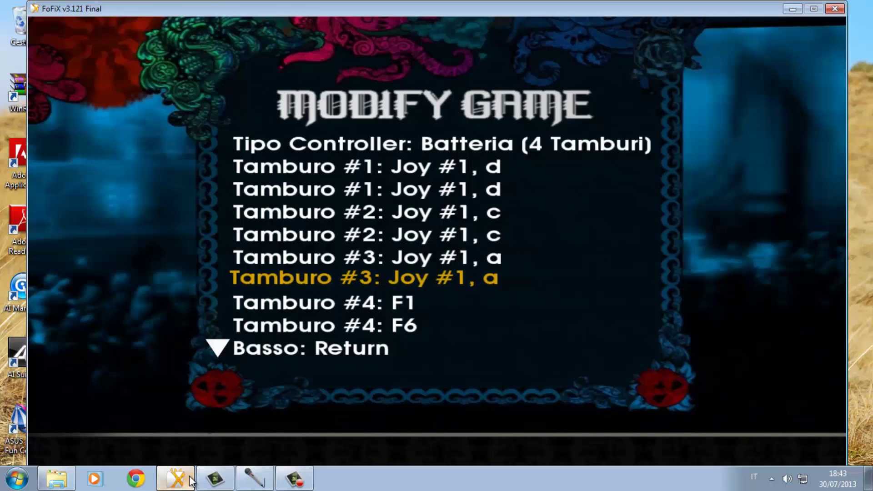
Assign Joy #1, f to the first Tamburo #4 entry and Joy #1, b to the second
key("Down")
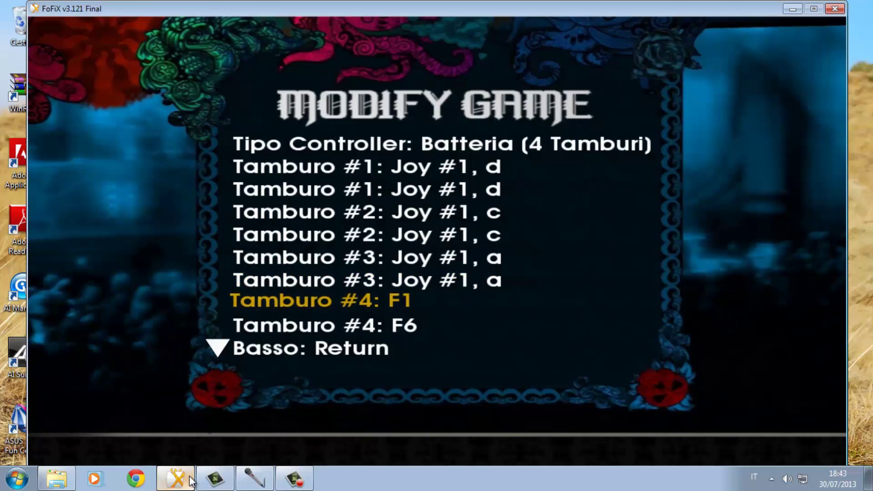
key("Return")
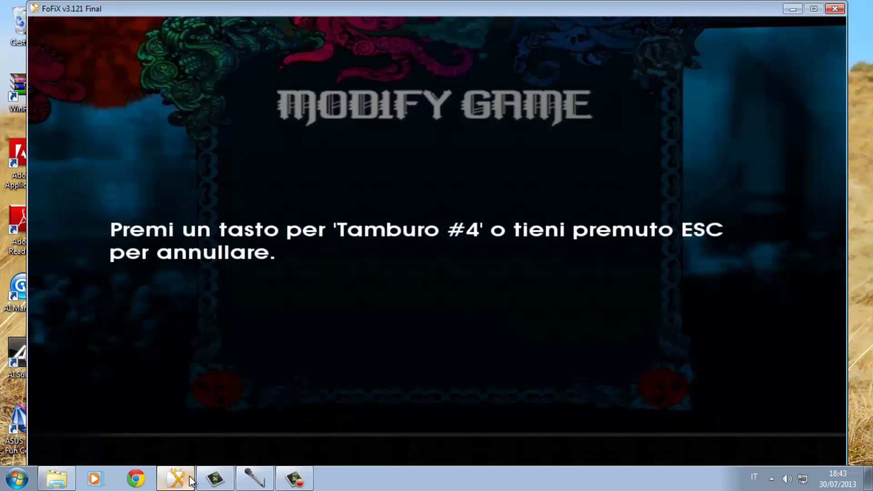
key("f")
key("Down")
key("Return")
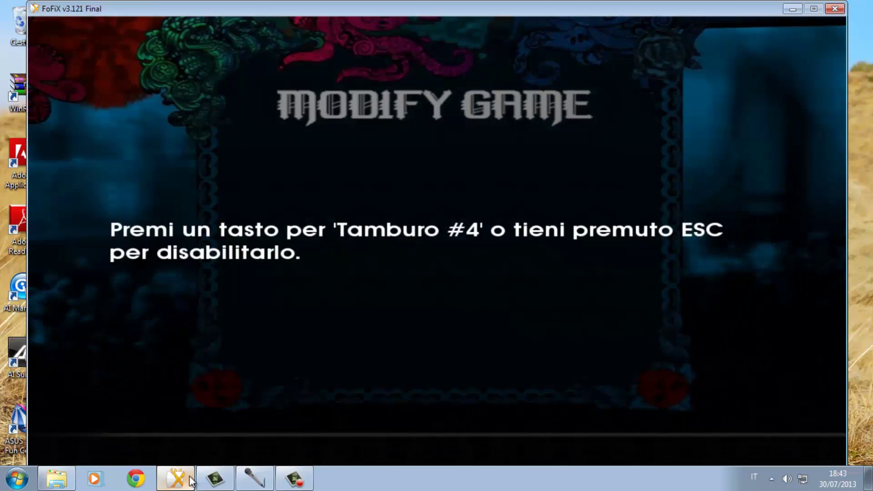
key("b")
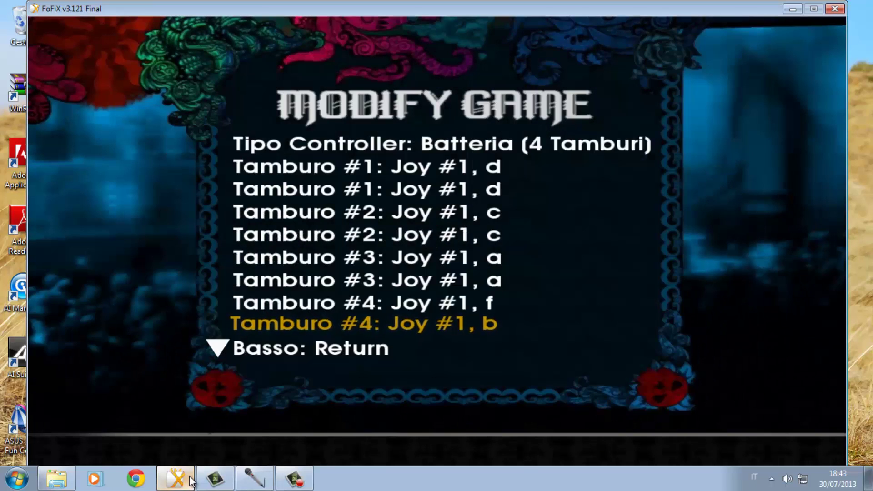
Assign Joy #1, e to both bass drum entries, Basso and Basso Batteria 2
key("Down")
key("Return")
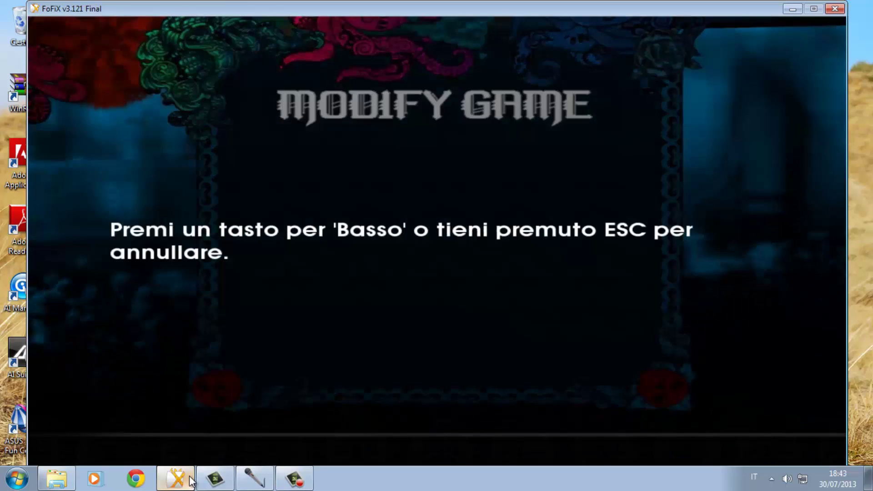
key("e")
key("Down")
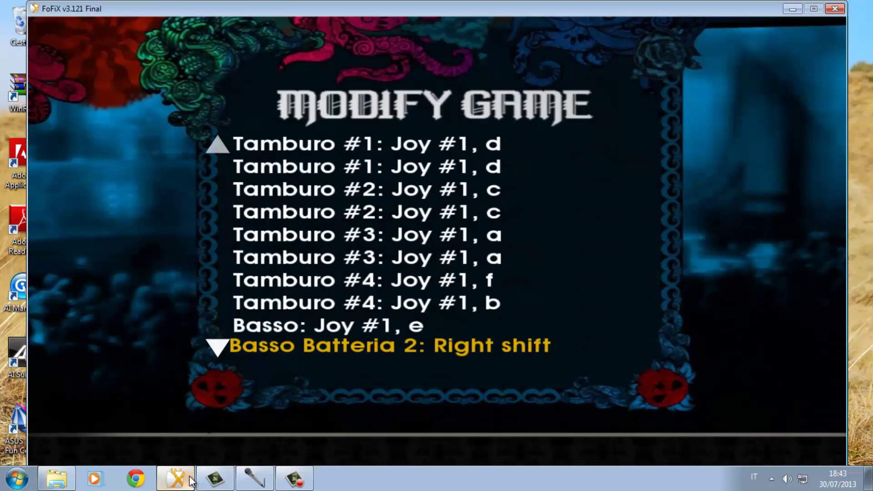
key("Return")
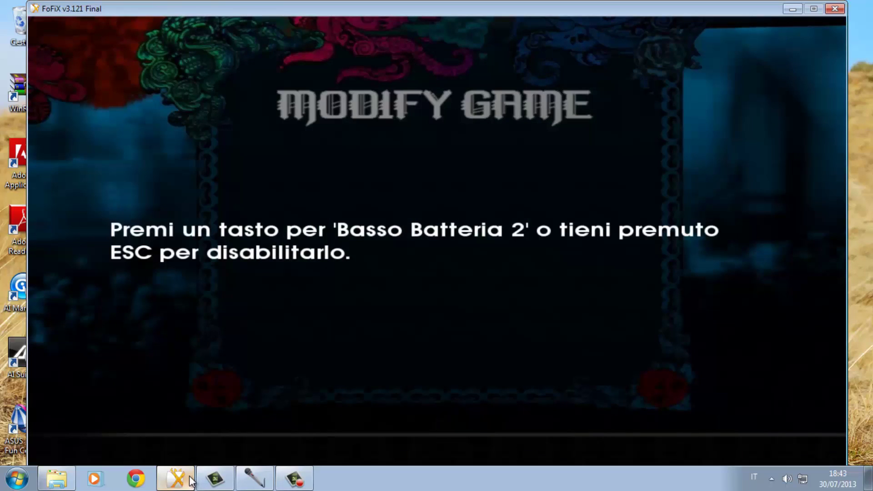
key("e")
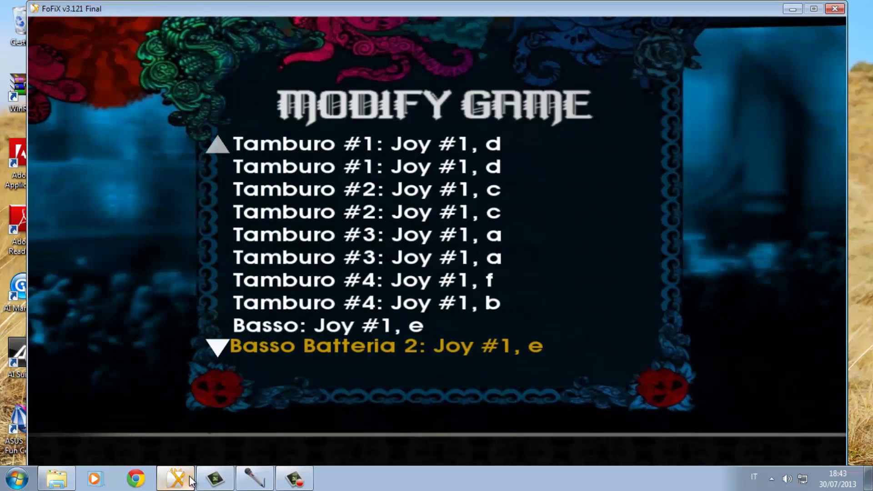
Map Muovi Sinistra to Joy #1, hat 0 (-1, 0) and Muovi Destra to Joy #1, hat 0 (1, 0)
key("Down")
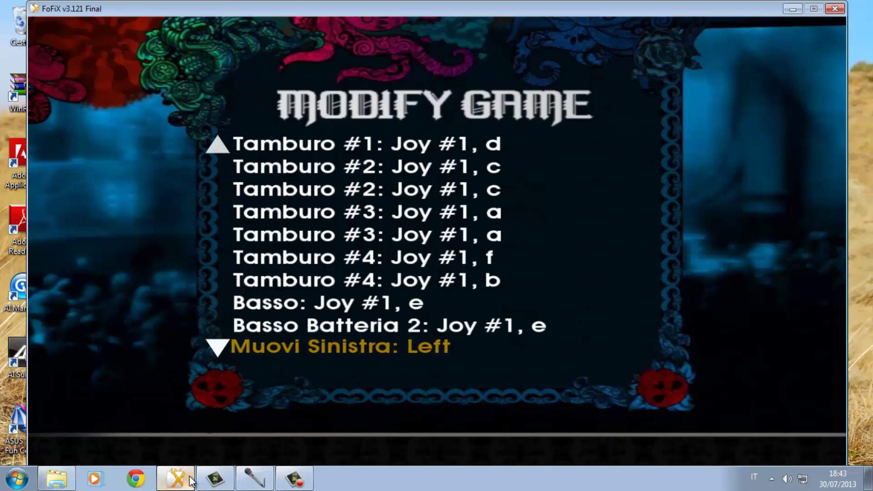
key("Return")
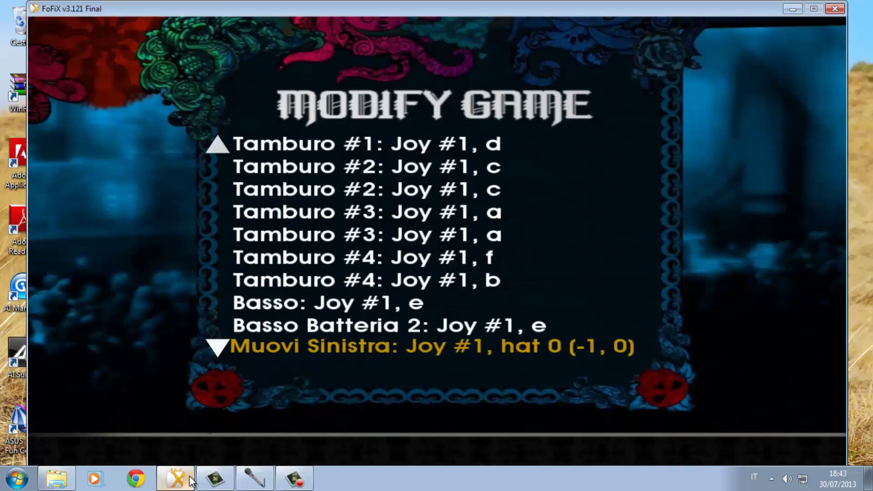
key("Down")
key("Return")
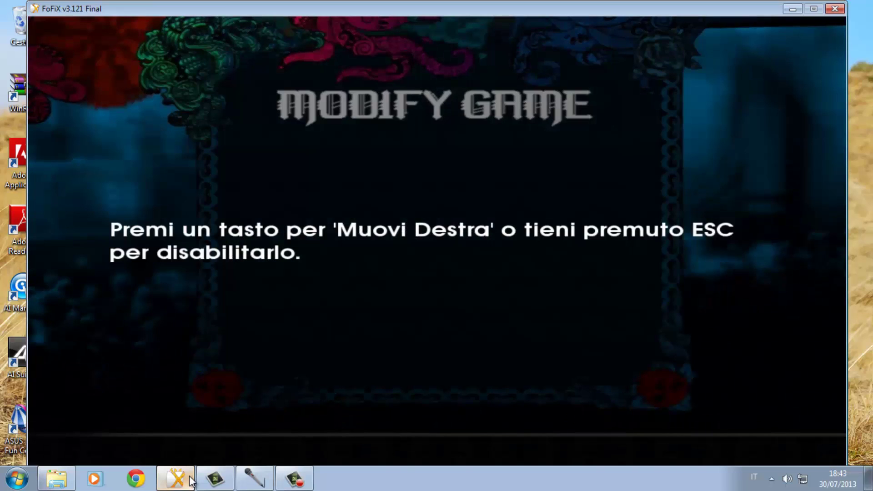
Map Muovi Su to Joy #1, hat 0 (0, 1) and Muovi Giu' to Joy #1, hat 0 (0, -1)
key("Down")
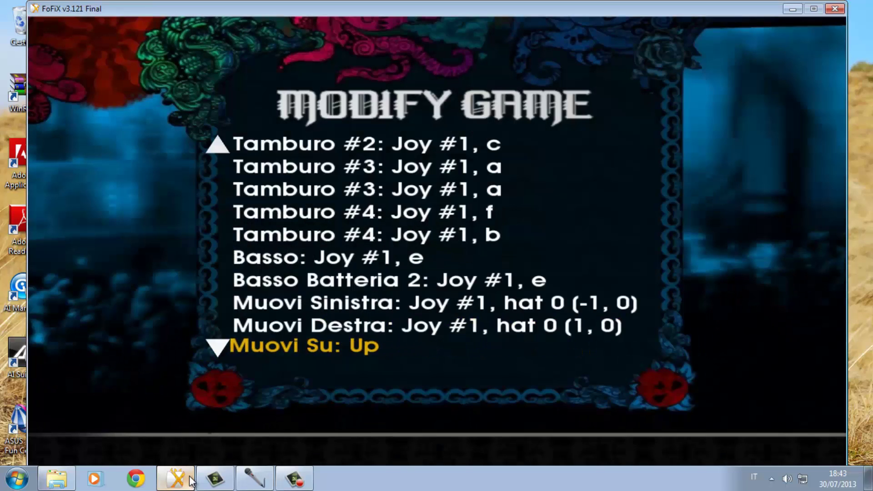
key("Return")
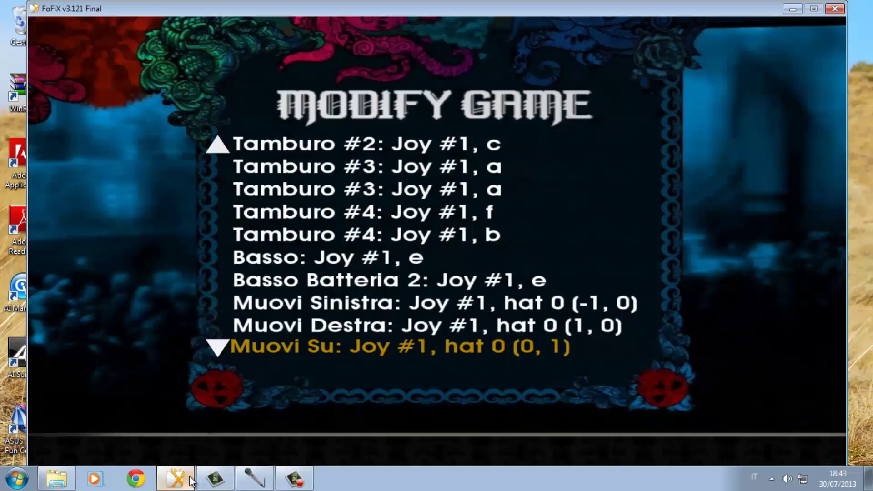
key("Down")
key("Return")
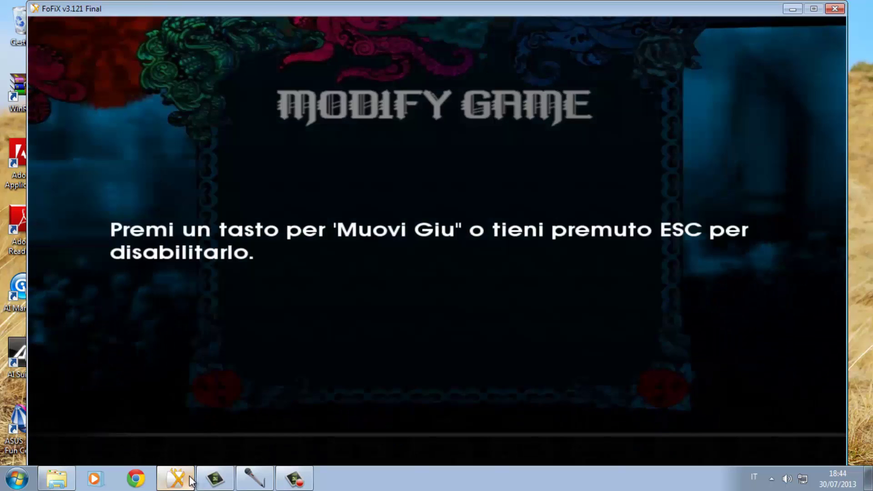
Assign Joy #1, c to the Indietro (back) action
key("Down")
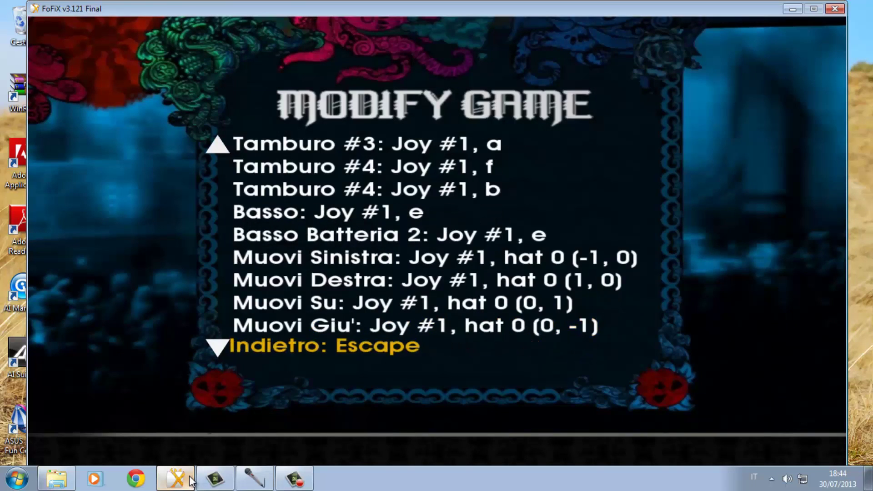
key("Return")
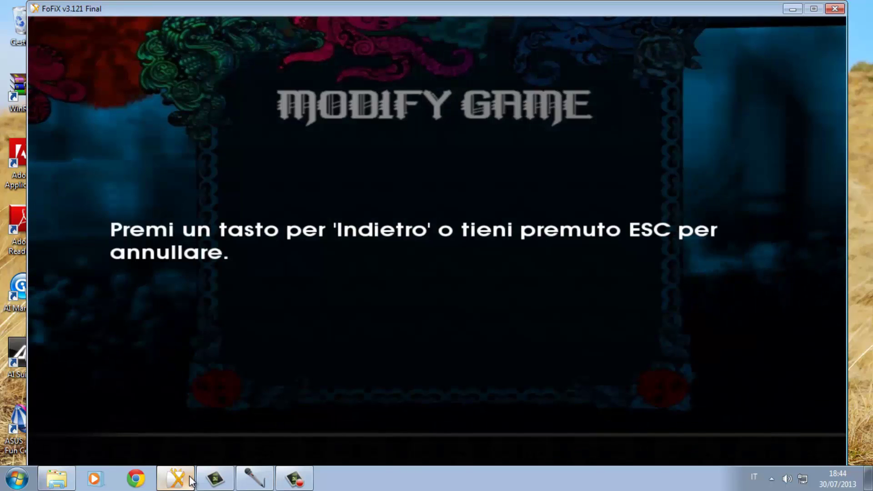
key("Escape")
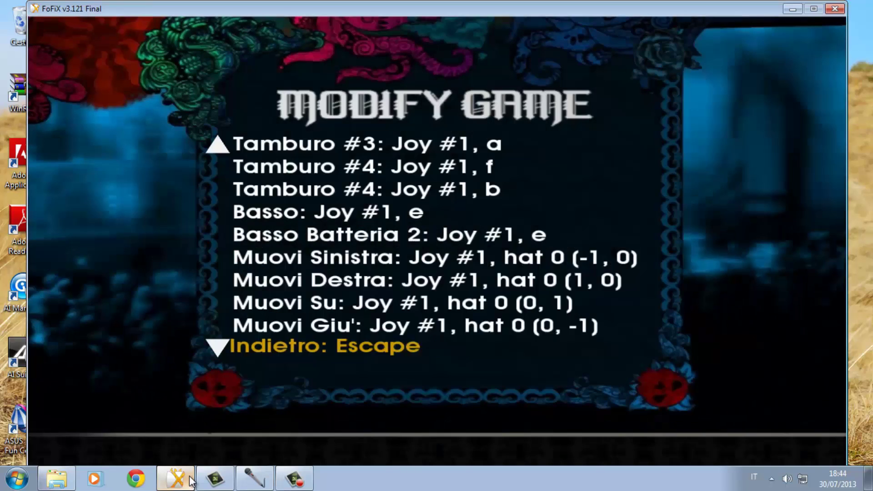
Open the key assignment for the controller's Start action
key("Down")
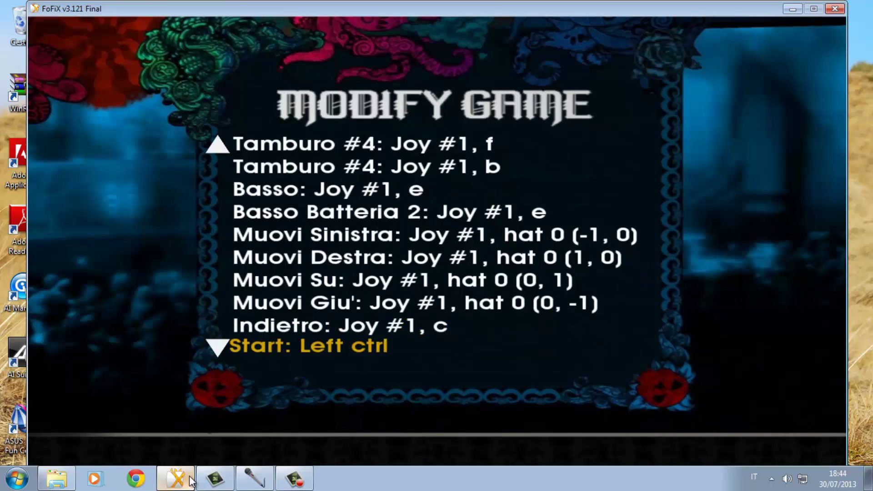
key("Return")
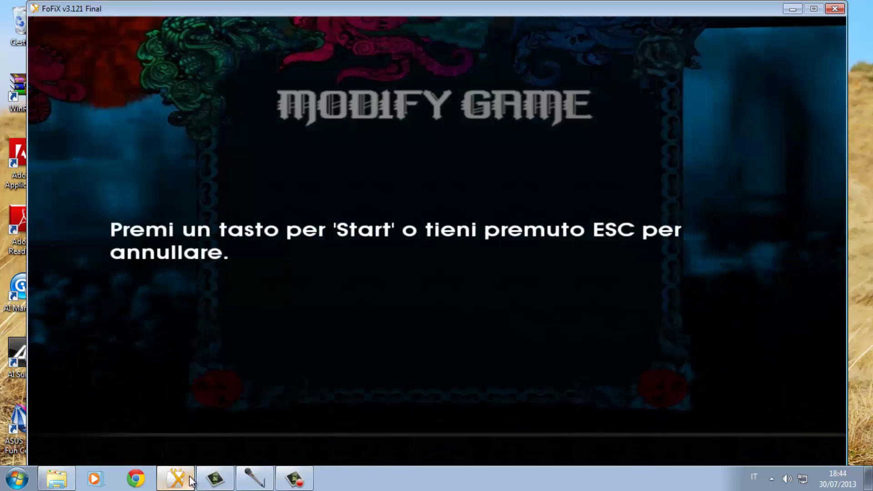